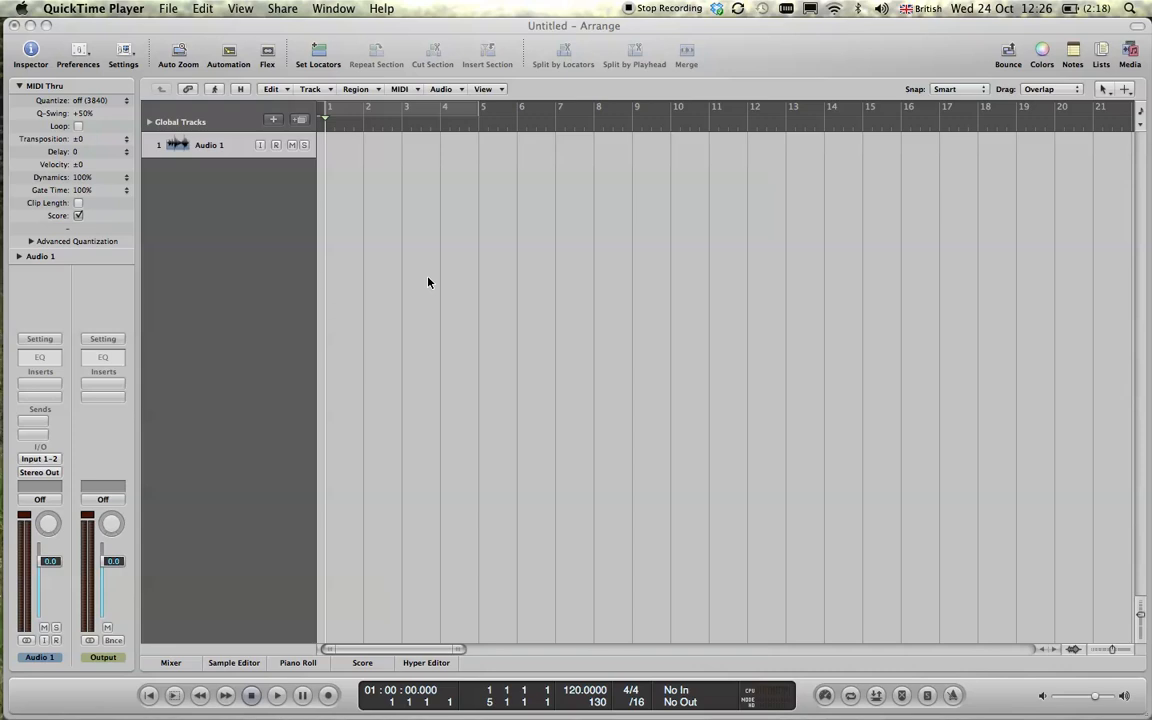
- Switch to Logic Pro, open the Environment window and show its MIDI Instr. layer
{"action": "left_click", "coordinate": [307, 33]}
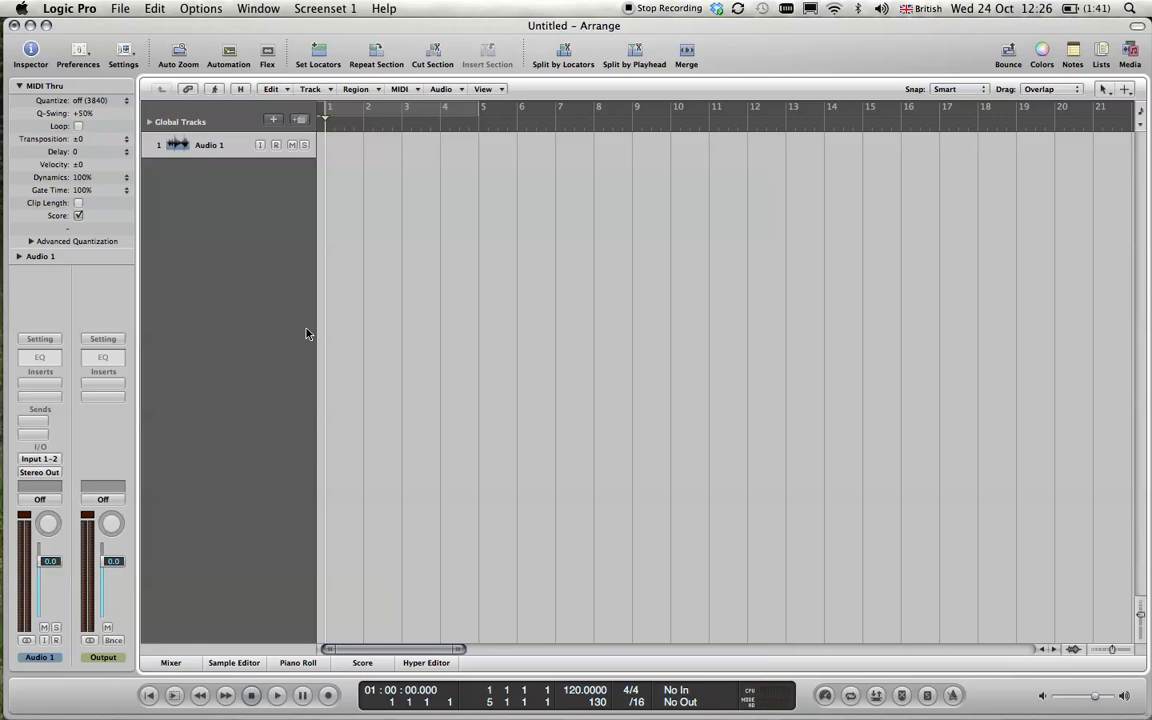
{"action": "left_click", "coordinate": [265, 10]}
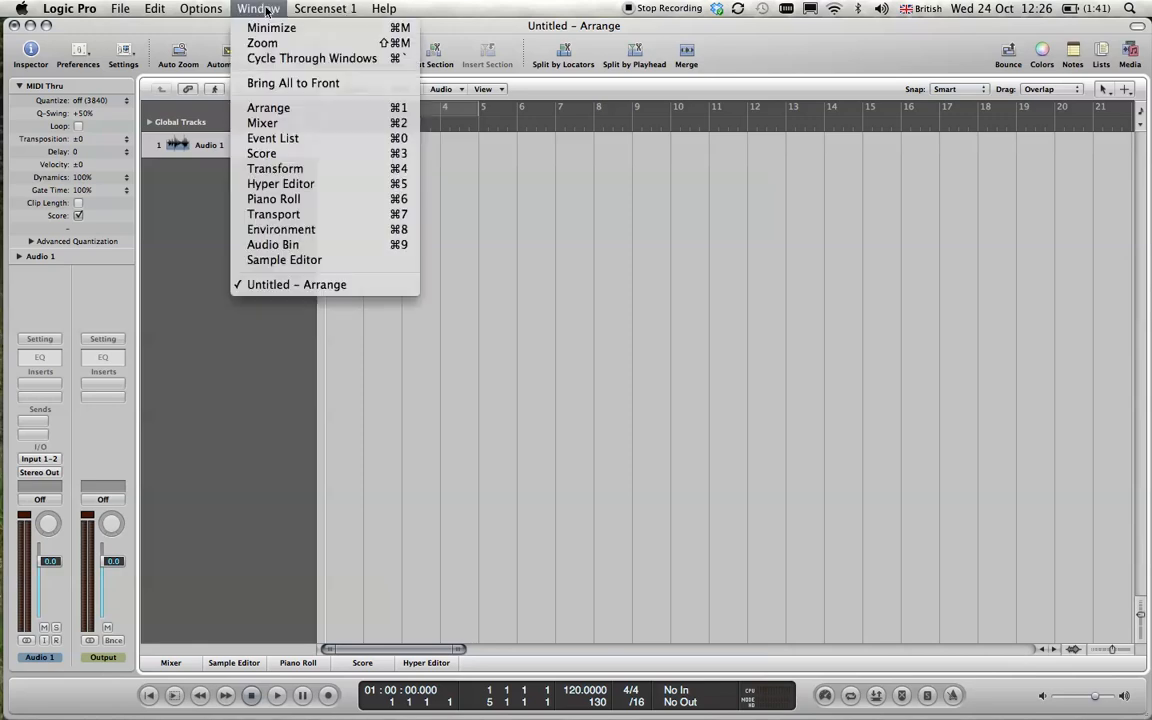
{"action": "left_click", "coordinate": [283, 234]}
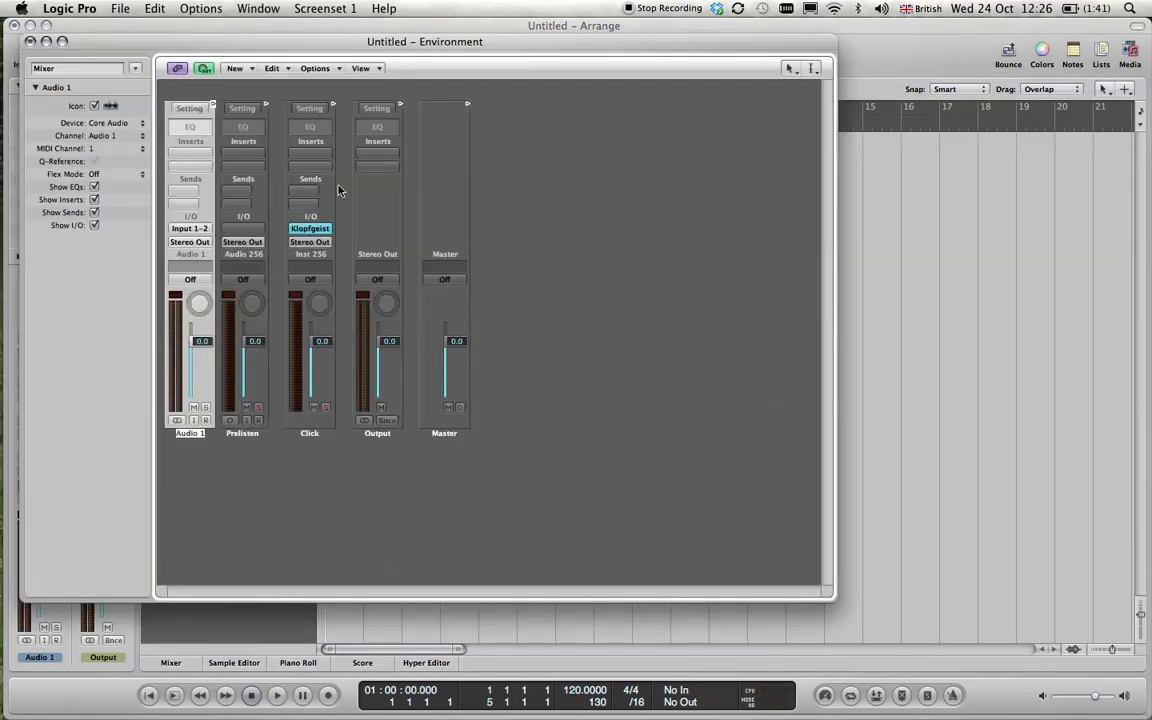
{"action": "left_click", "coordinate": [136, 70]}
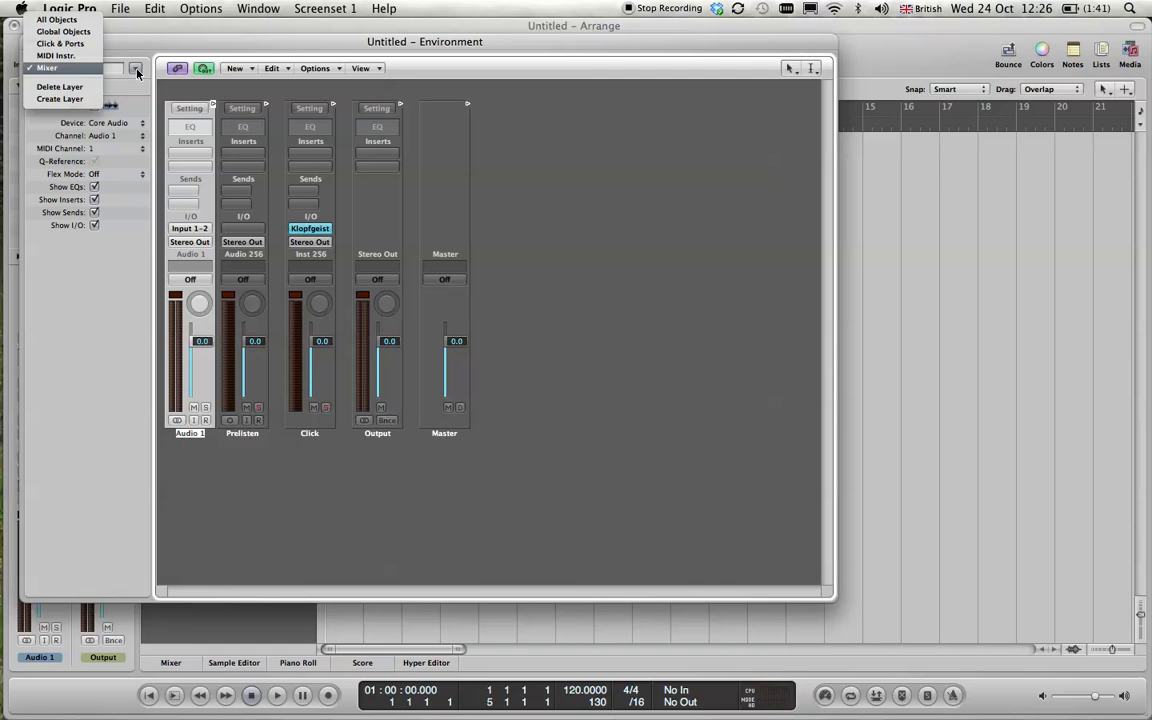
{"action": "left_click", "coordinate": [80, 55]}
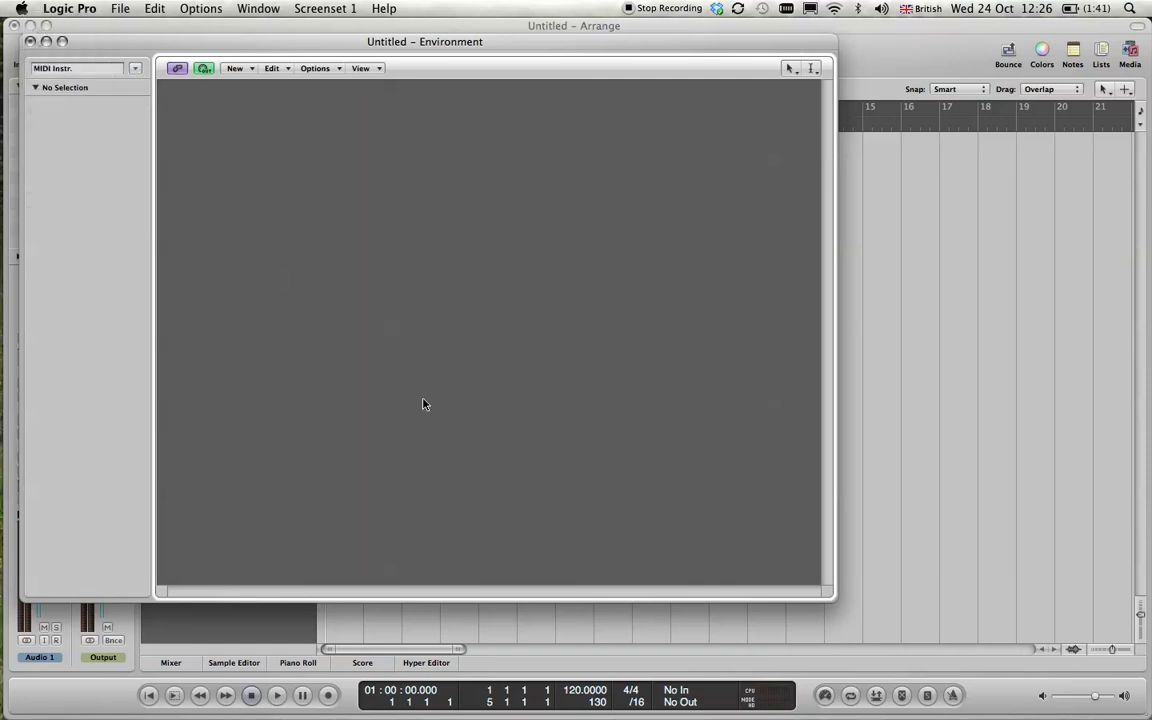
- Add a new Instrument object to the MIDI Instr. layer and name it Juno 60
{"action": "left_click", "coordinate": [248, 71]}
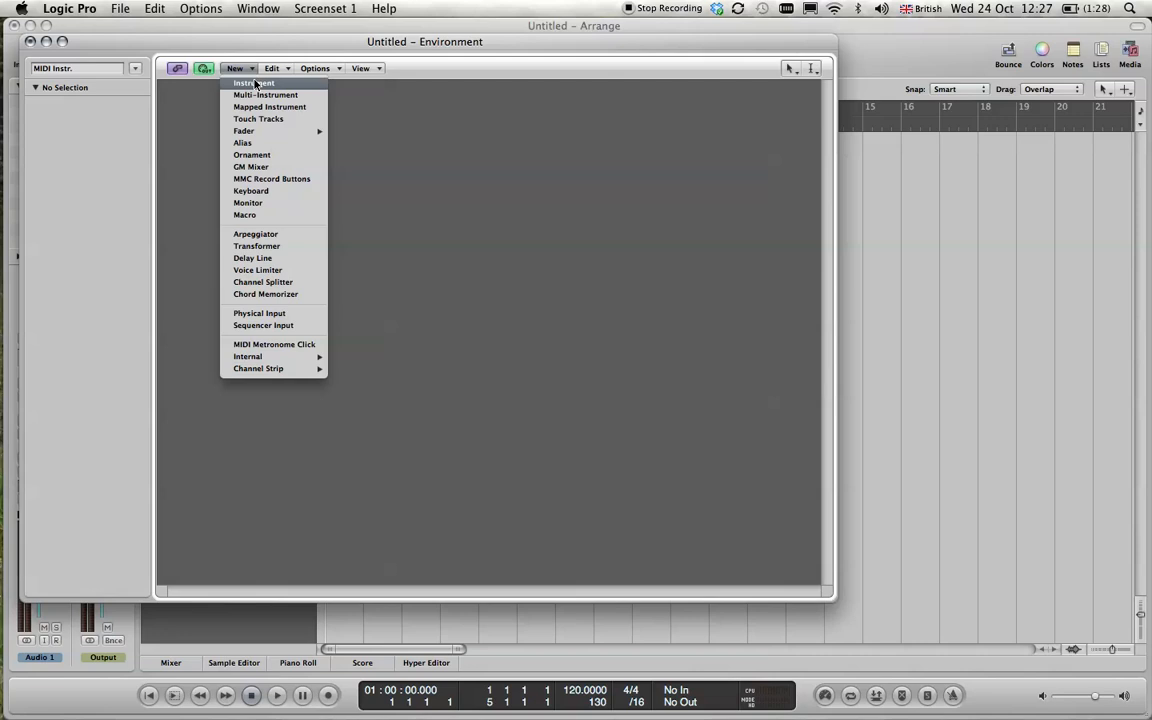
{"action": "left_click", "coordinate": [254, 83]}
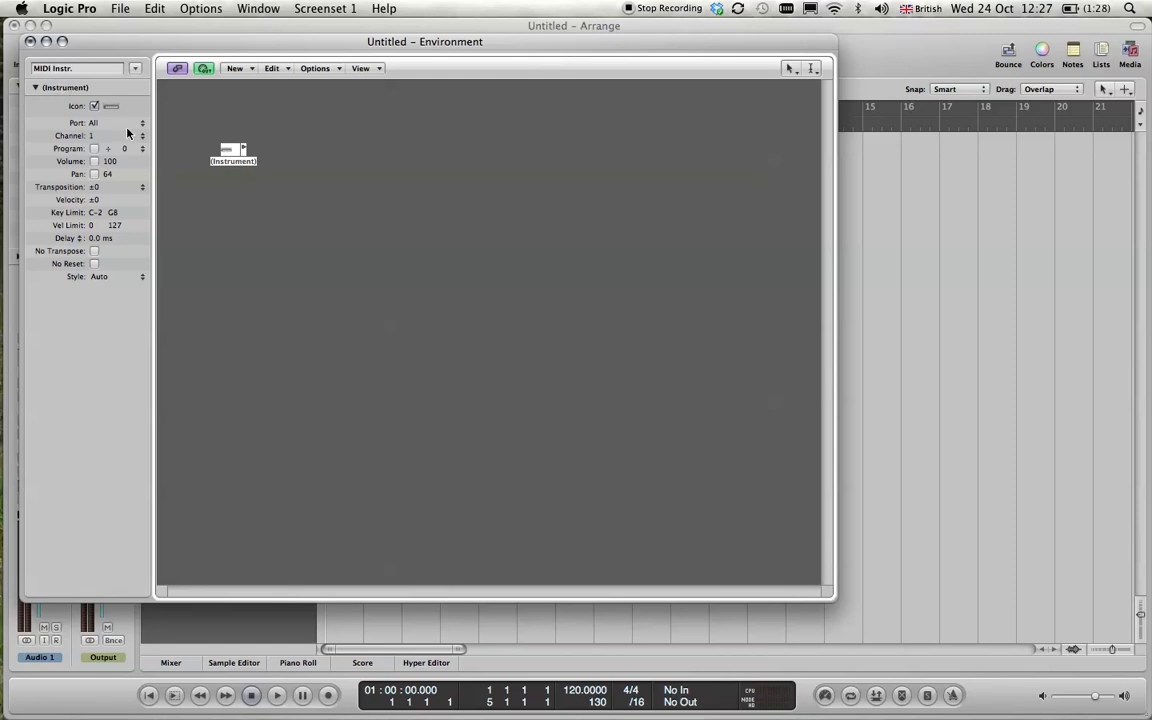
{"action": "double_click", "coordinate": [68, 88]}
{"action": "left_click", "coordinate": [94, 89]}
{"action": "key", "text": "BackSpace"}
{"action": "key", "text": "BackSpace"}
{"action": "key", "text": "BackSpace"}
{"action": "key", "text": "BackSpace"}
{"action": "key", "text": "BackSpace"}
{"action": "key", "text": "BackSpace"}
{"action": "key", "text": "BackSpace"}
{"action": "key", "text": "BackSpace"}
{"action": "key", "text": "BackSpace"}
{"action": "key", "text": "BackSpace"}
{"action": "key", "text": "BackSpace"}
{"action": "key", "text": "BackSpace"}
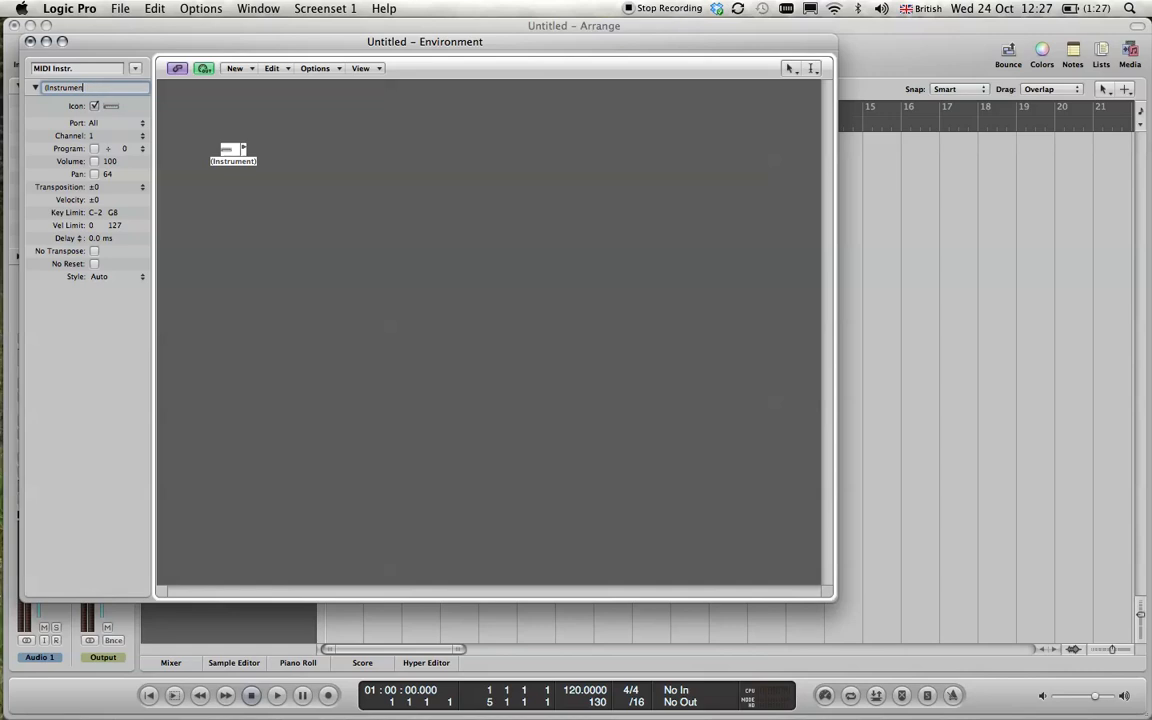
{"action": "type", "text": "Juno 60"}
{"action": "key", "text": "Return"}
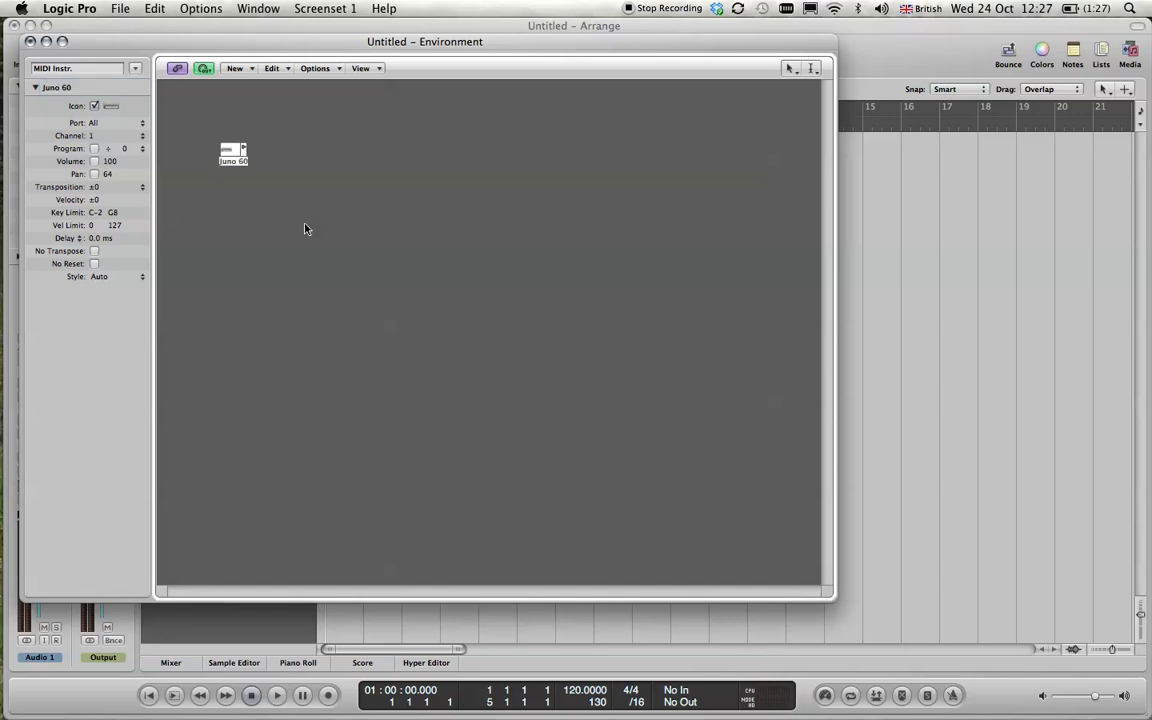
- Review the MIDI port and channel choices for the Juno 60 instrument, keeping channel 1
{"action": "left_click", "coordinate": [142, 122]}
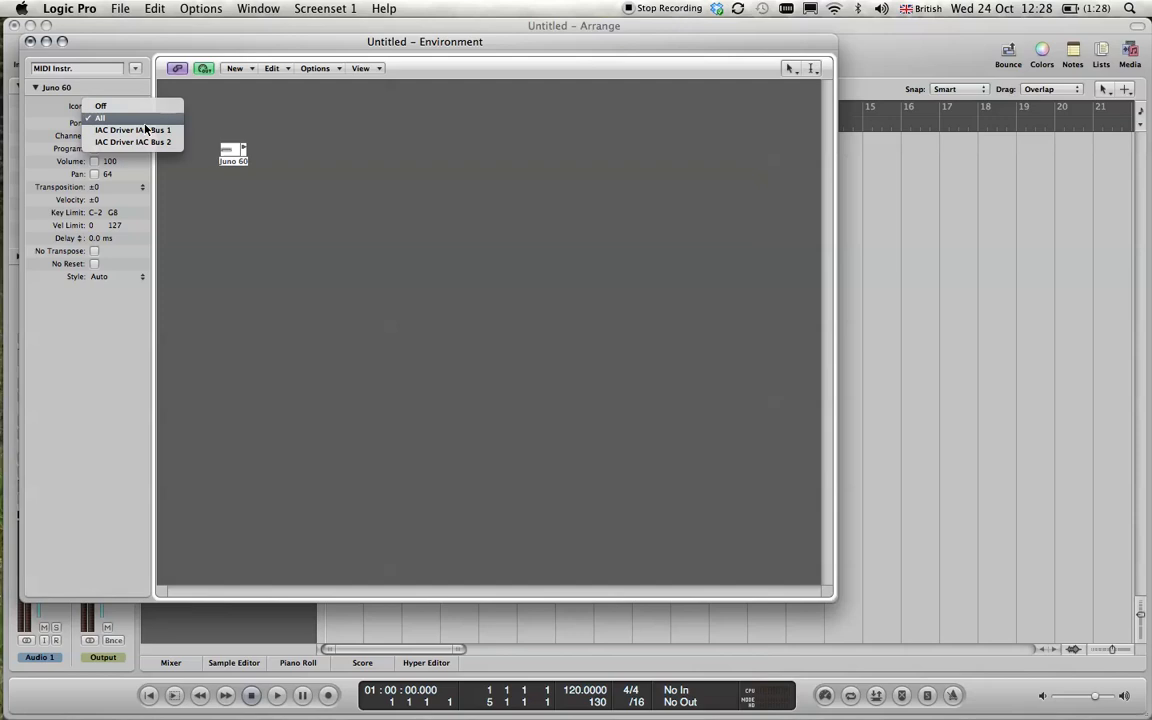
{"action": "left_click", "coordinate": [234, 124]}
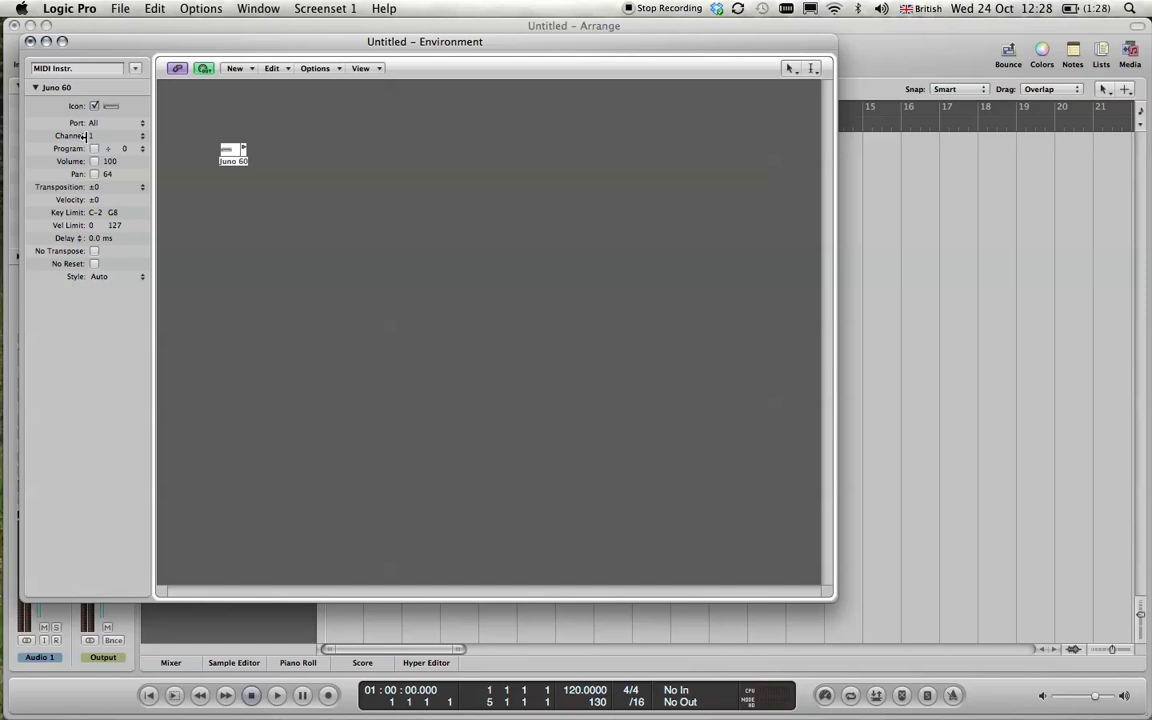
{"action": "left_click", "coordinate": [142, 137]}
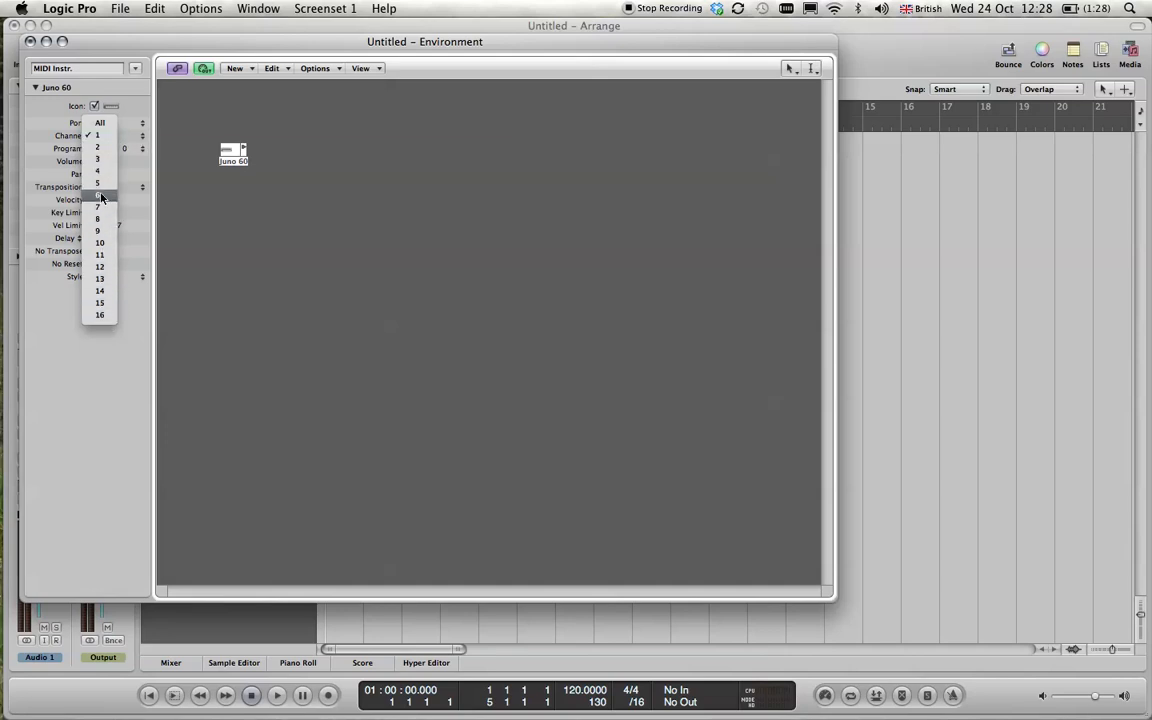
{"action": "left_click", "coordinate": [100, 137]}
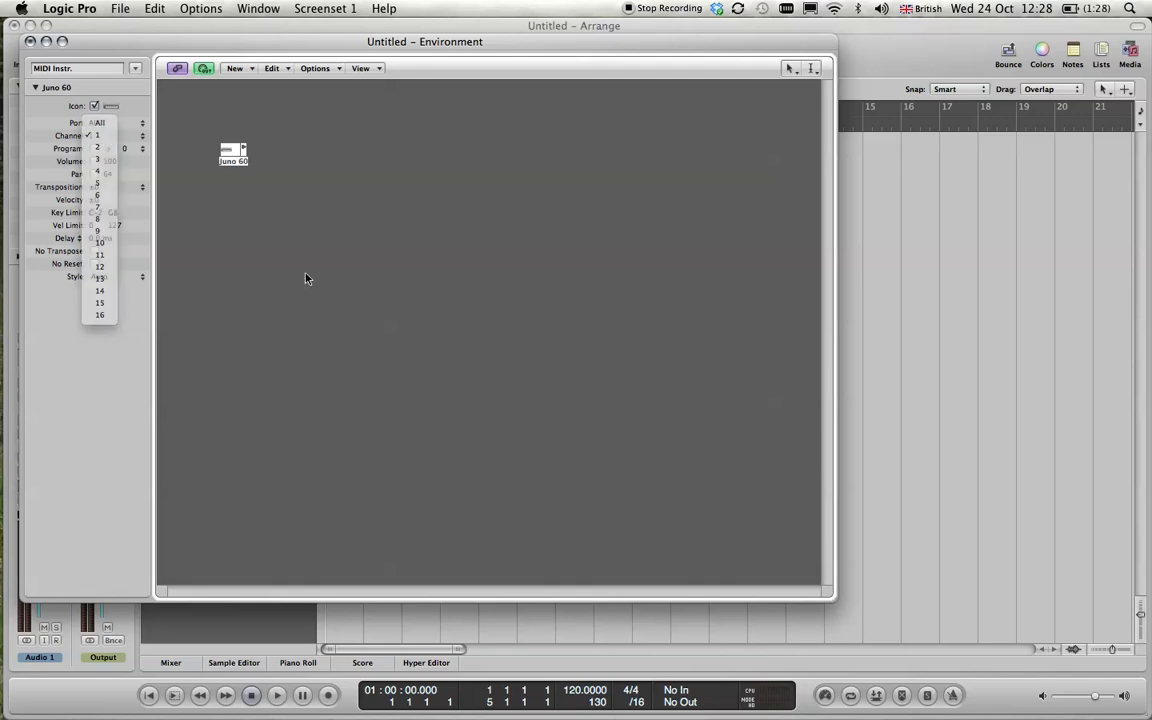
- Close the Environment window and create one External MIDI track in the arrangement with Open Library enabled
{"action": "left_click", "coordinate": [30, 42]}
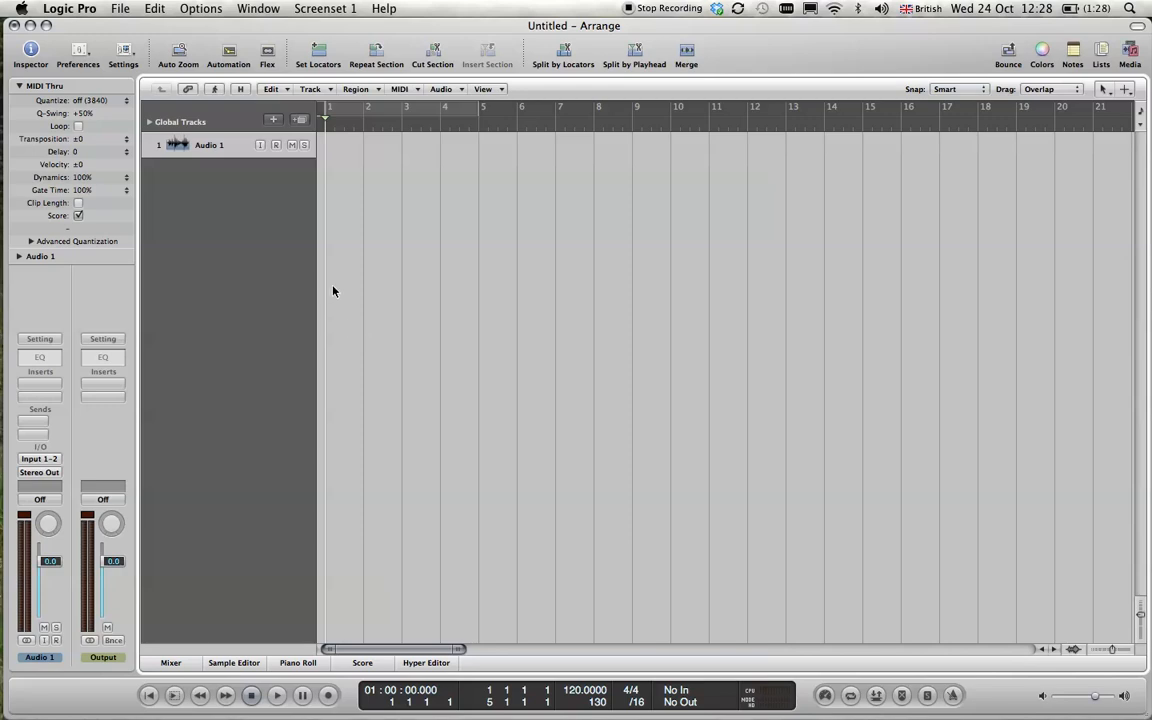
{"action": "left_click", "coordinate": [275, 122]}
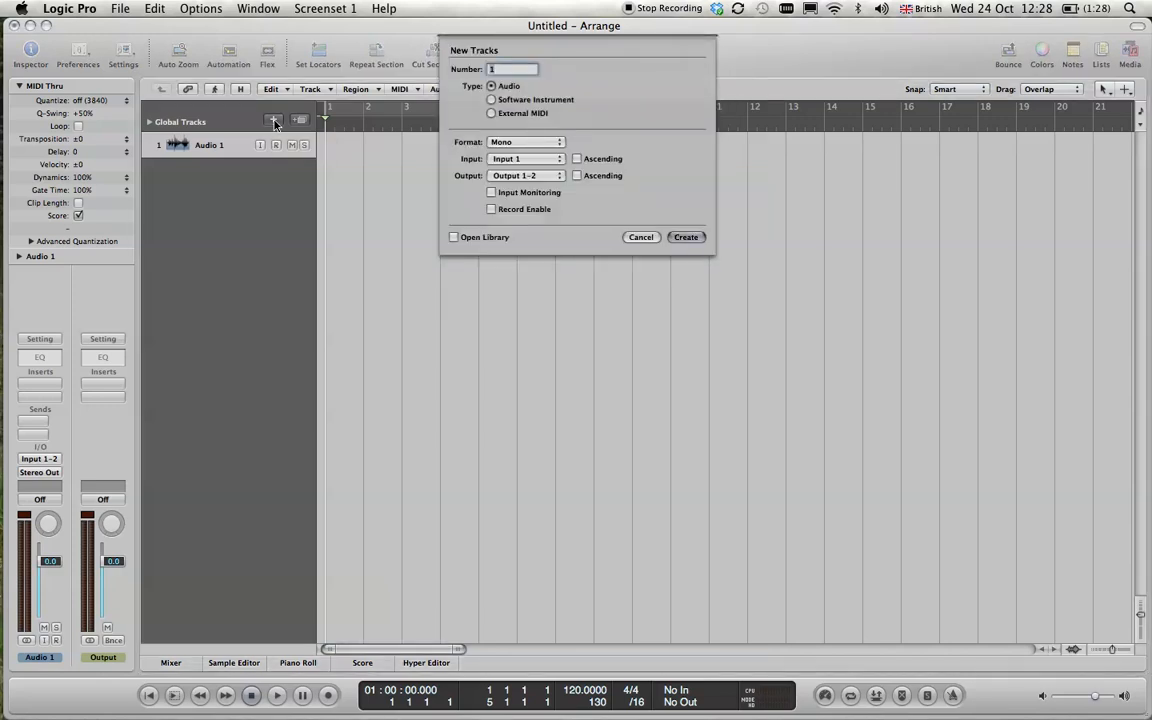
{"action": "left_click", "coordinate": [492, 114]}
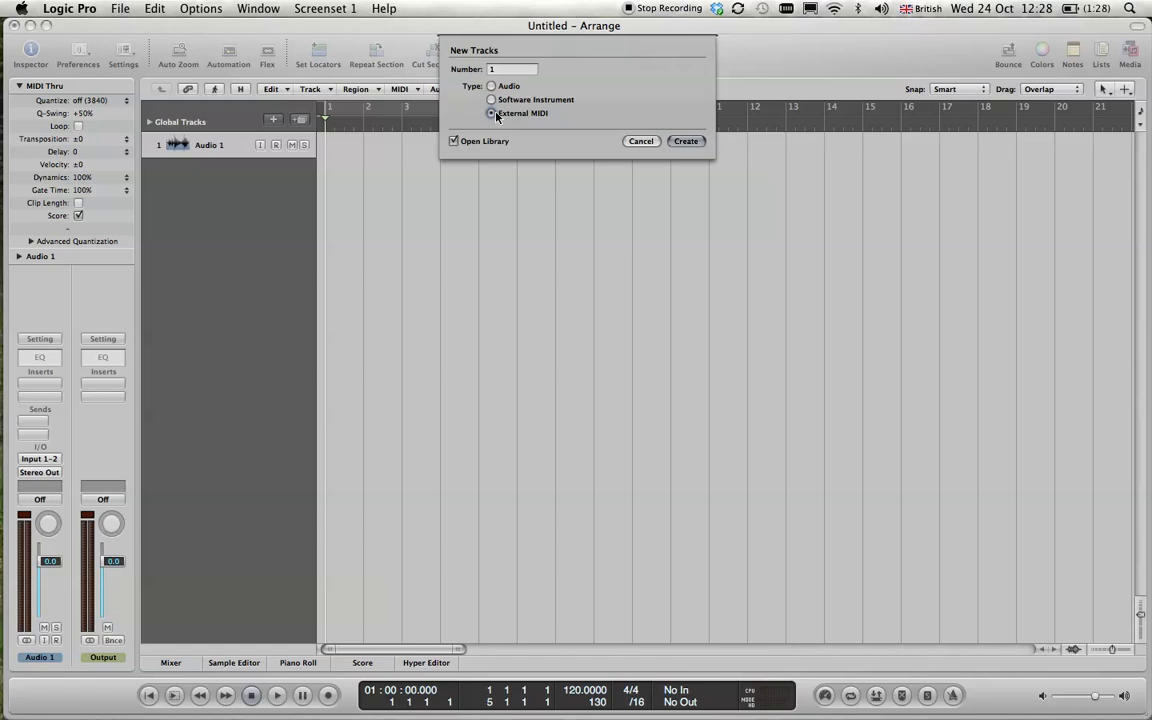
{"action": "left_click", "coordinate": [686, 141]}
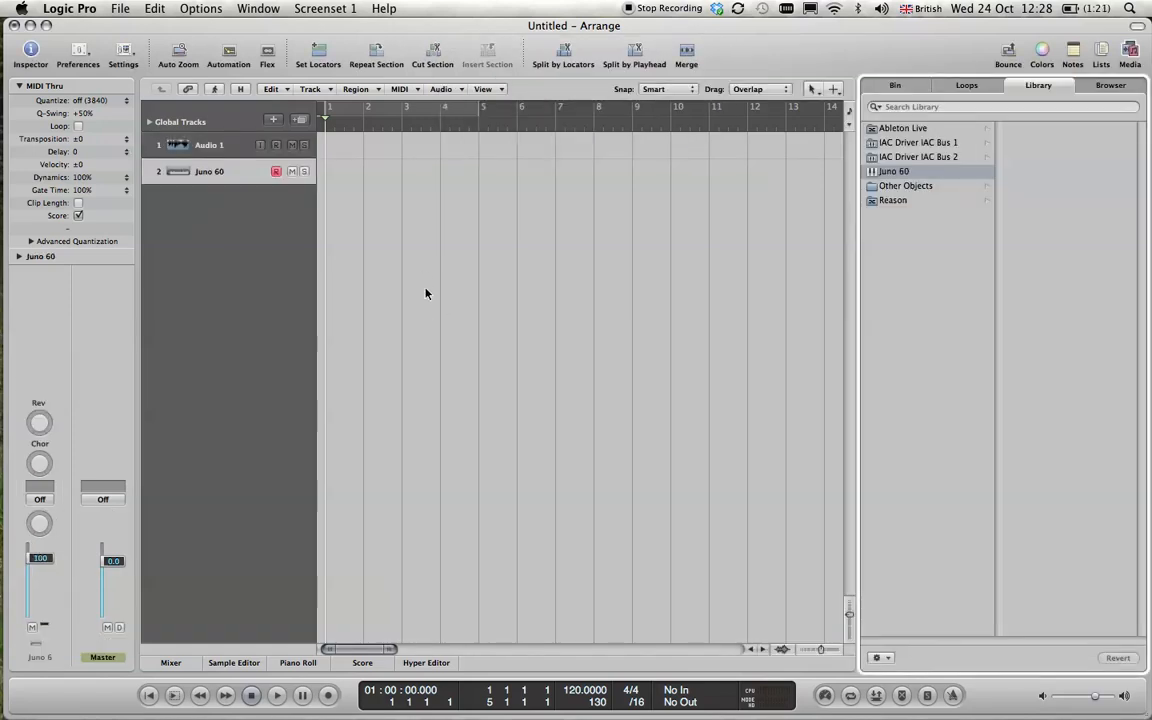
- Check which MIDI instrument the Juno 60 track is assigned to among its track reassignment options
{"action": "right_click", "coordinate": [231, 175]}
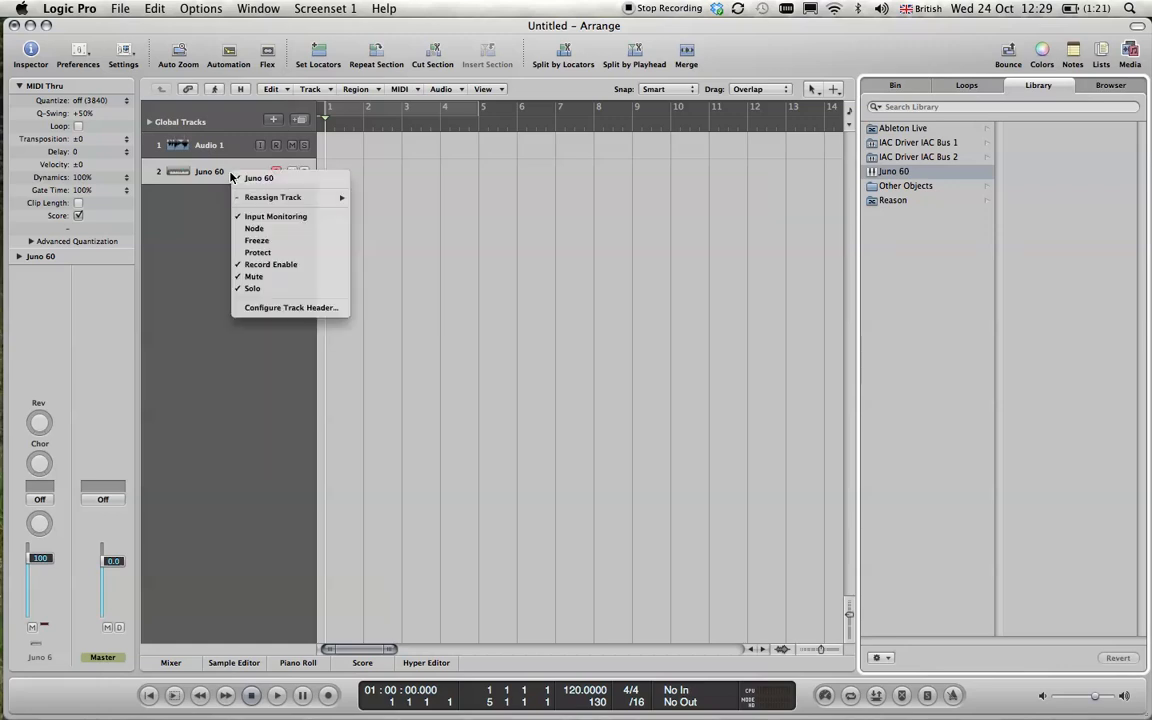
{"action": "mouse_move", "coordinate": [242, 203]}
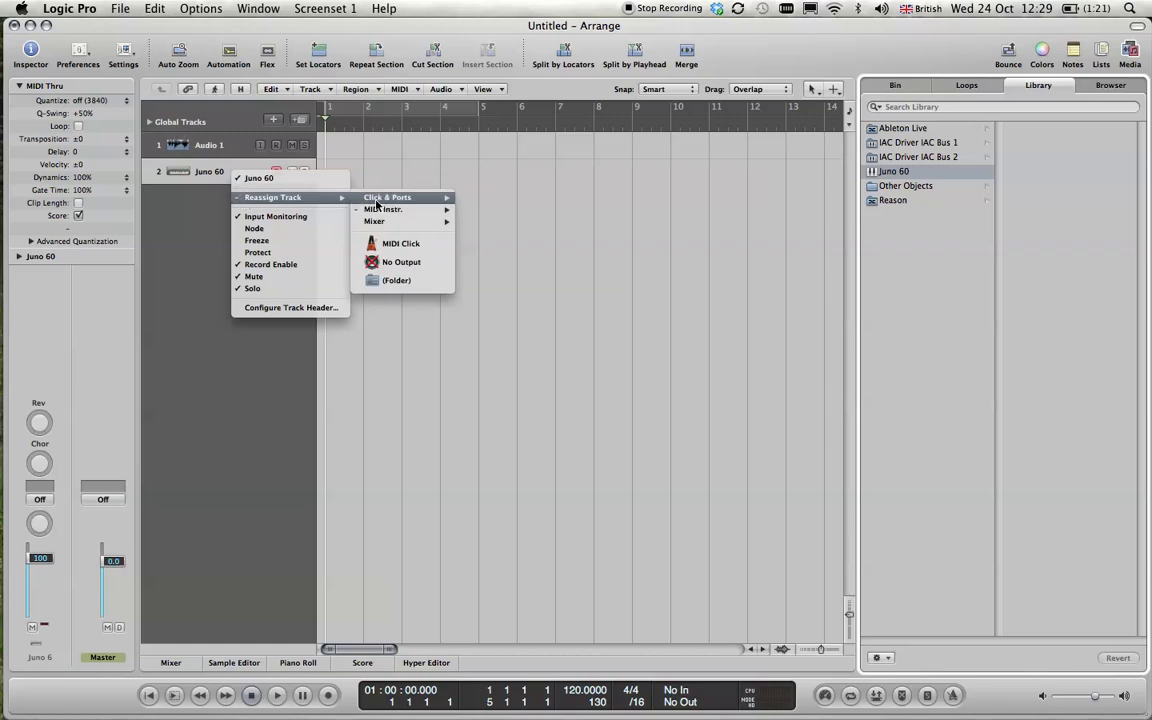
{"action": "mouse_move", "coordinate": [380, 205]}
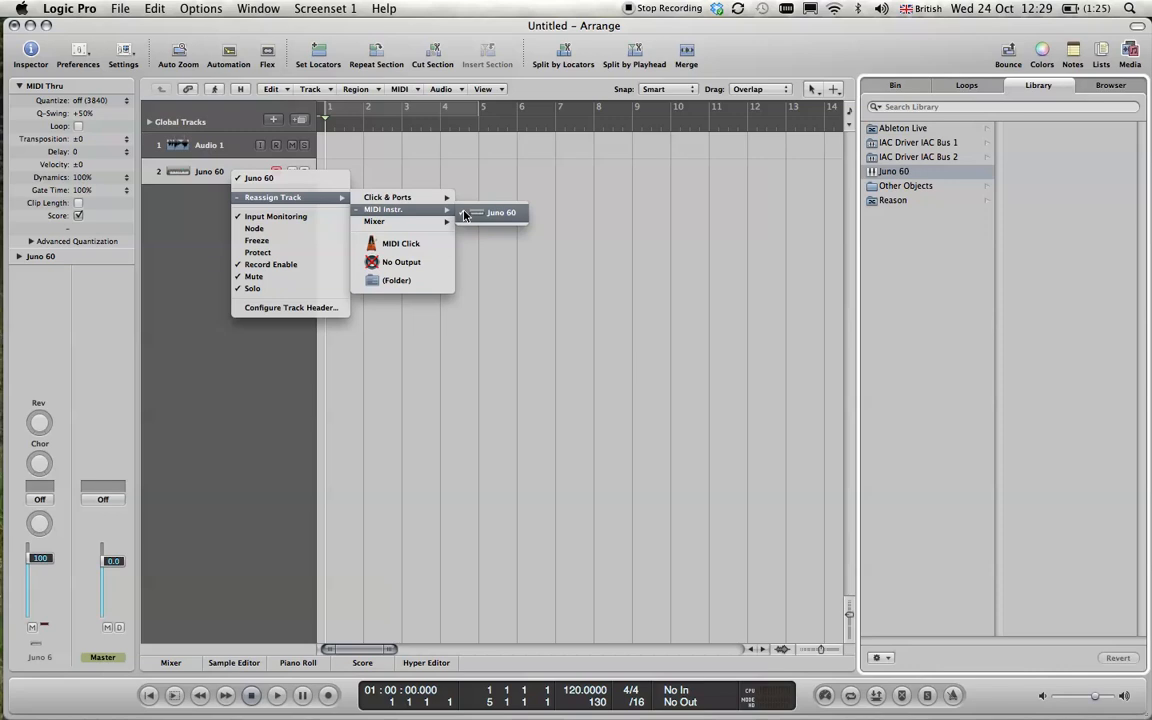
{"action": "right_click", "coordinate": [581, 228]}
{"action": "left_click", "coordinate": [512, 317]}
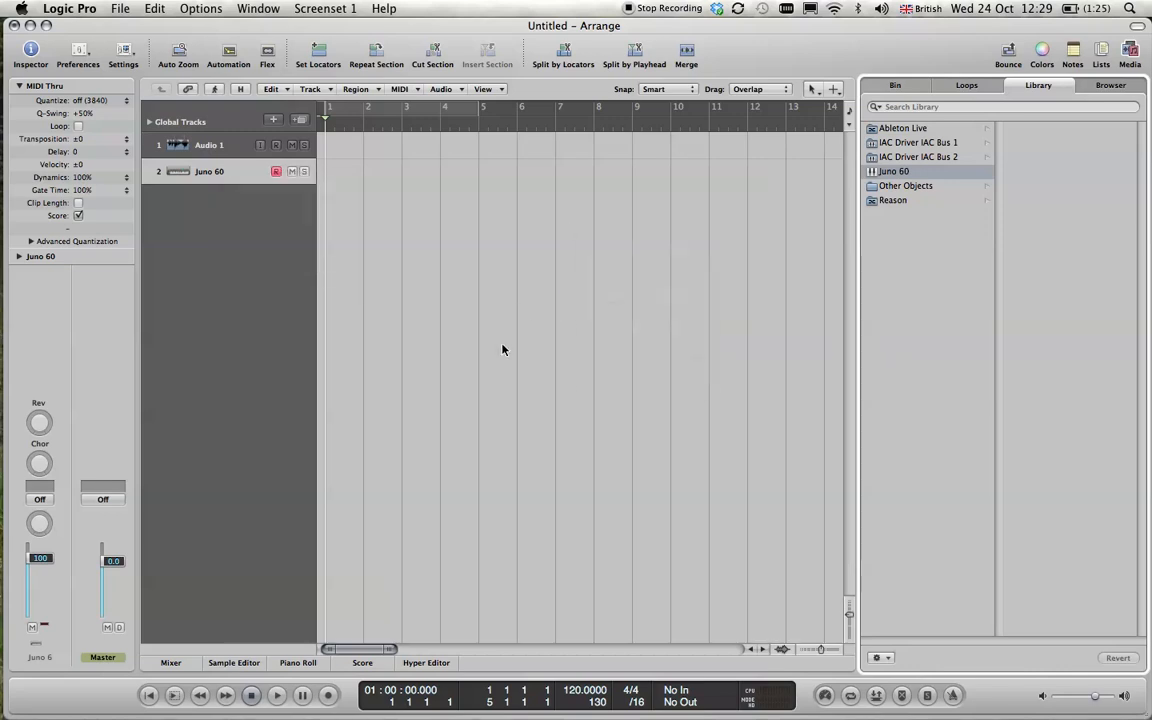